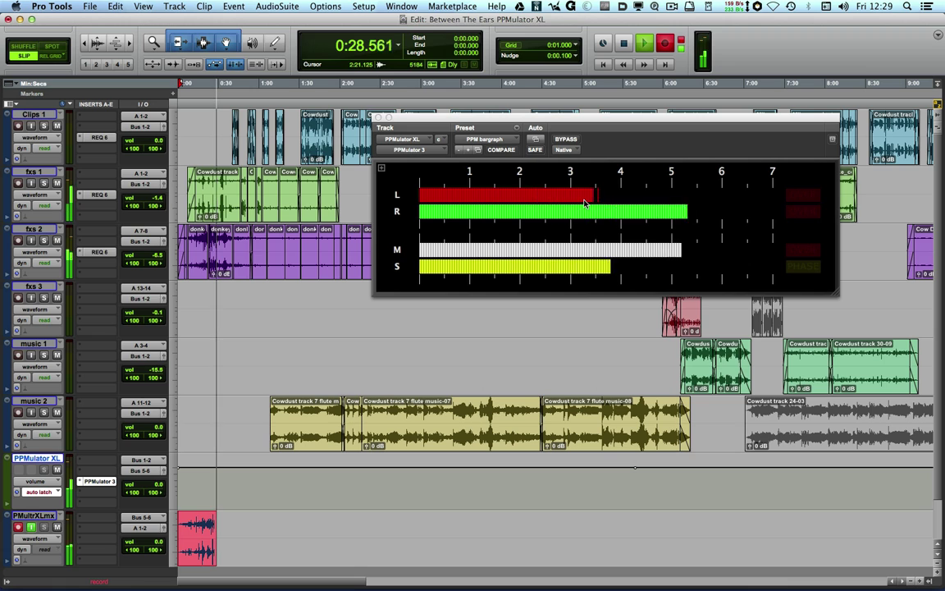
- Open the PPMulator preferences, set the meter type to IEC 268-10 Type IIb: EBU Scale and move the preferences below the meter
click(382, 169)
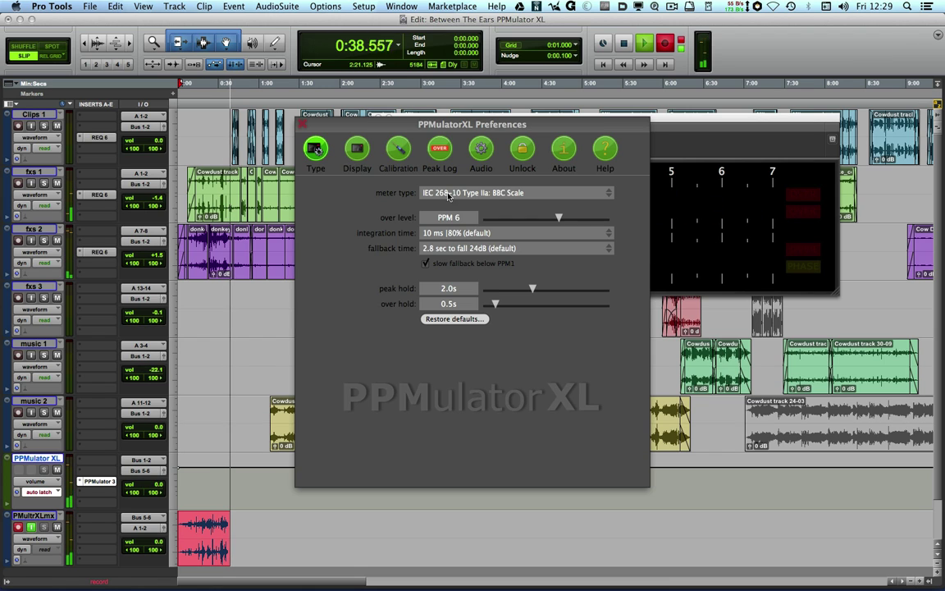
click(609, 197)
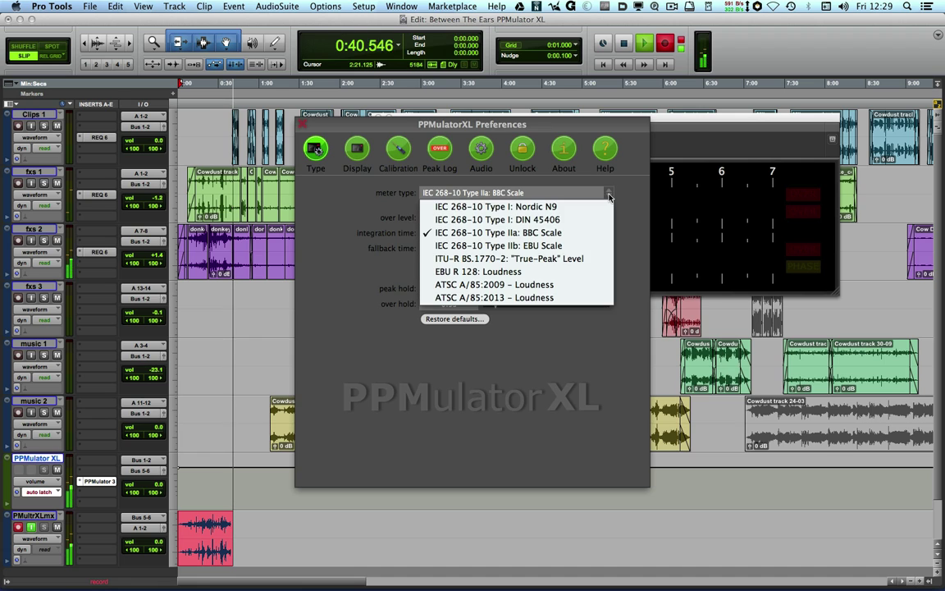
click(566, 246)
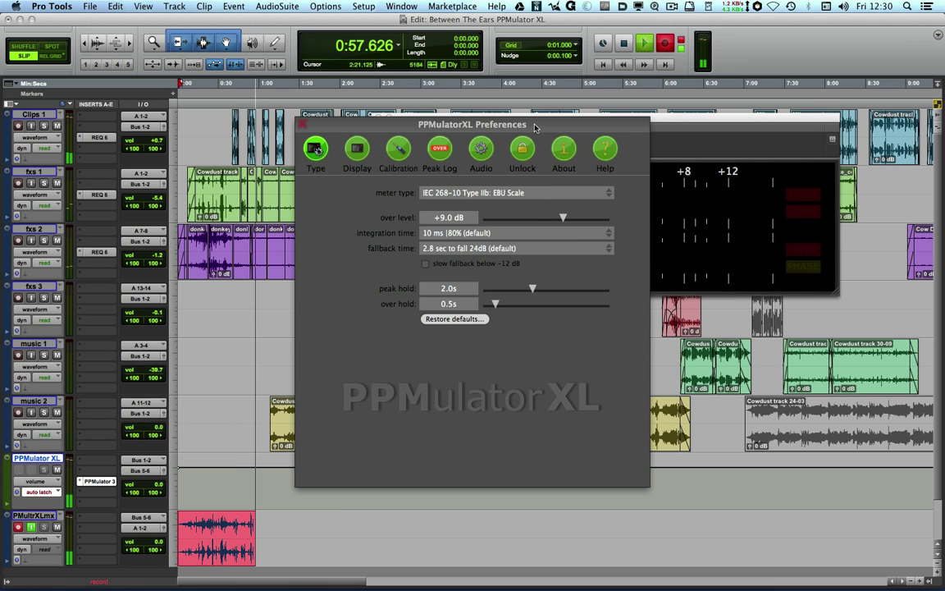
drag(534, 126, 513, 311)
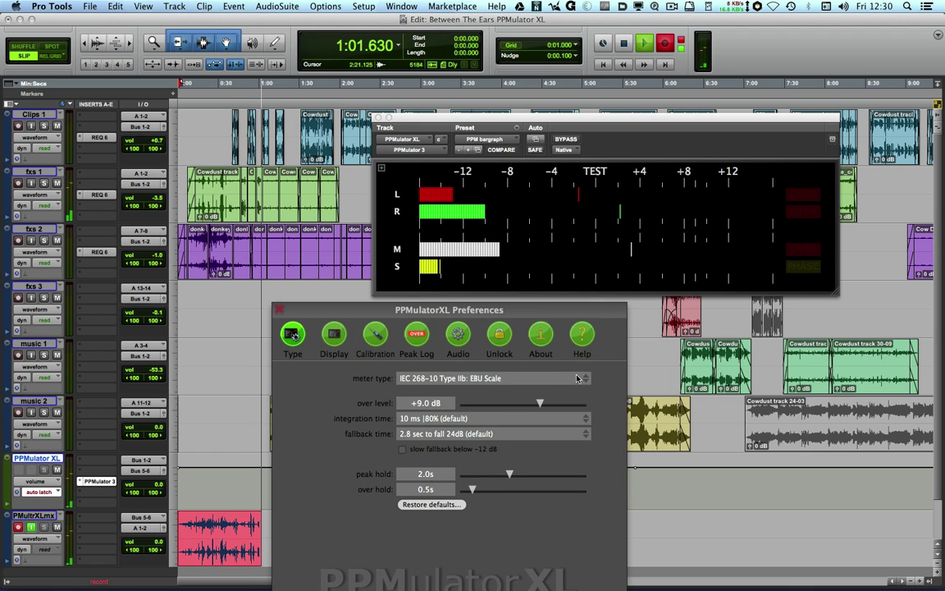
- Try the Nordic N9 and DIN 45406 meter types, finishing on IEC 268-10 Type IIa: BBC Scale
click(542, 379)
click(557, 393)
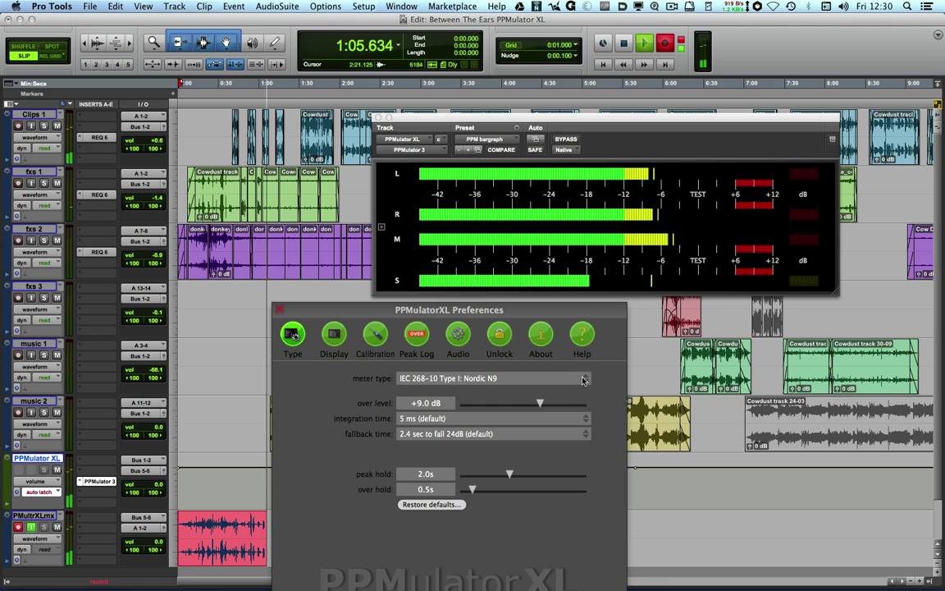
click(583, 380)
click(574, 394)
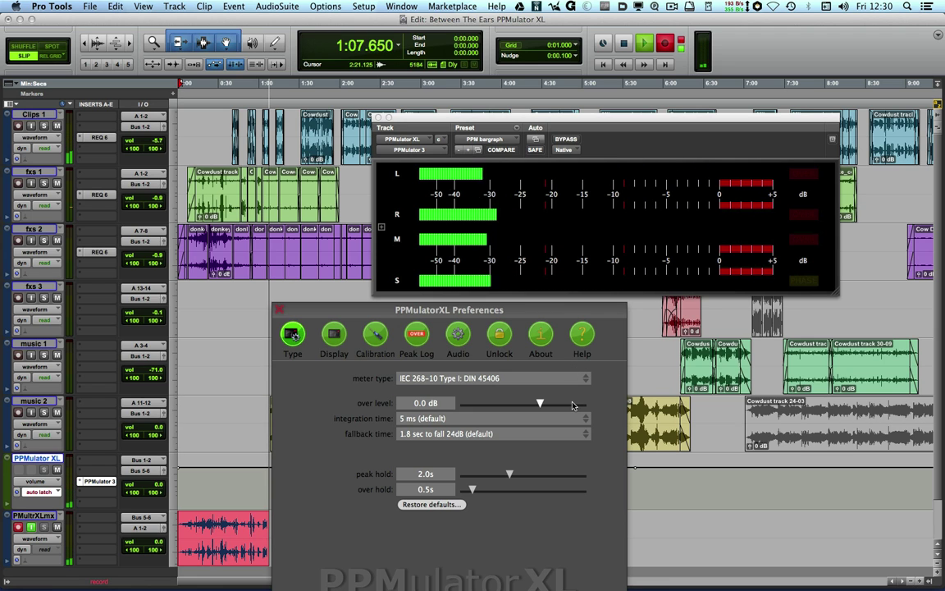
click(586, 380)
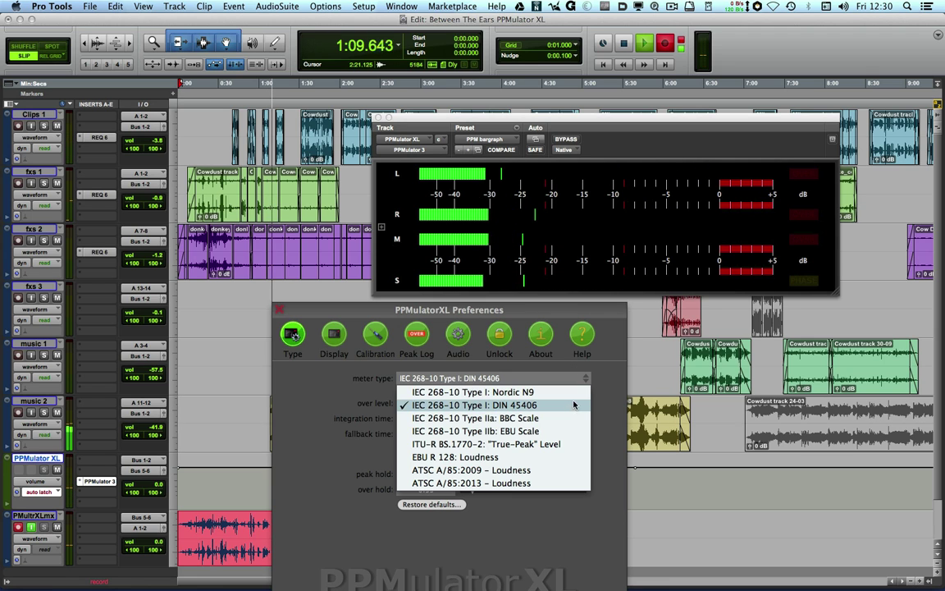
click(563, 418)
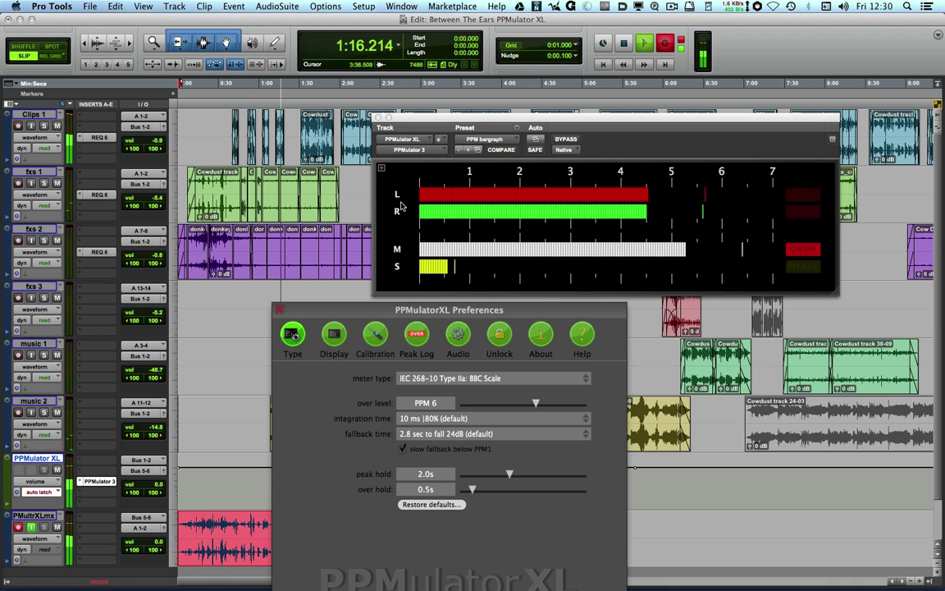
- Change the meter's display type to the Stereo + M/S needle meter
click(334, 334)
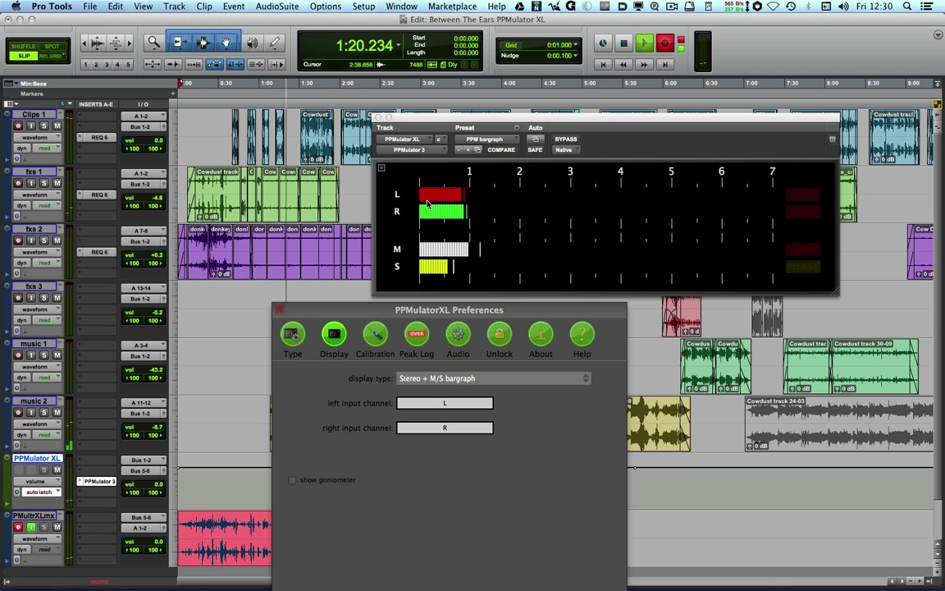
click(555, 376)
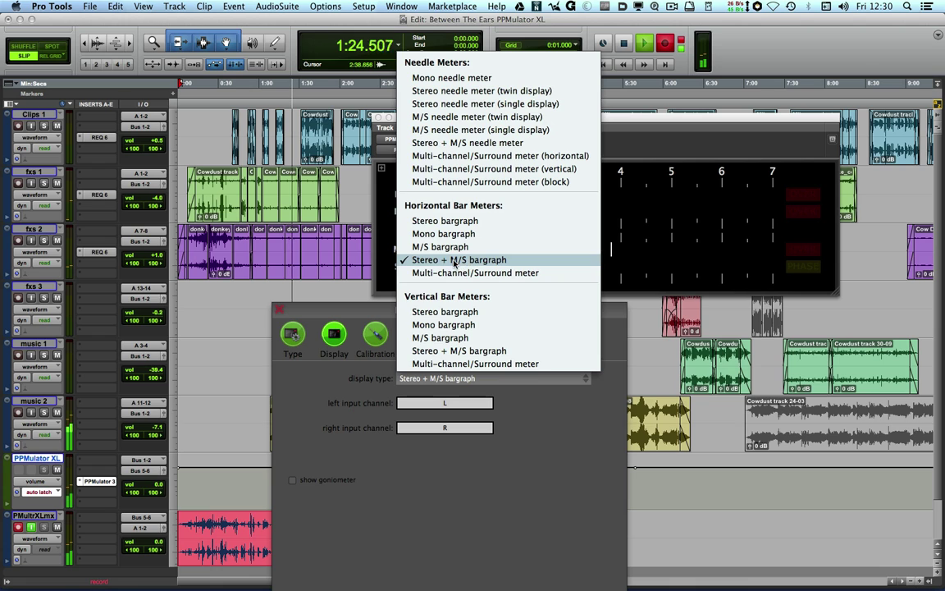
click(516, 374)
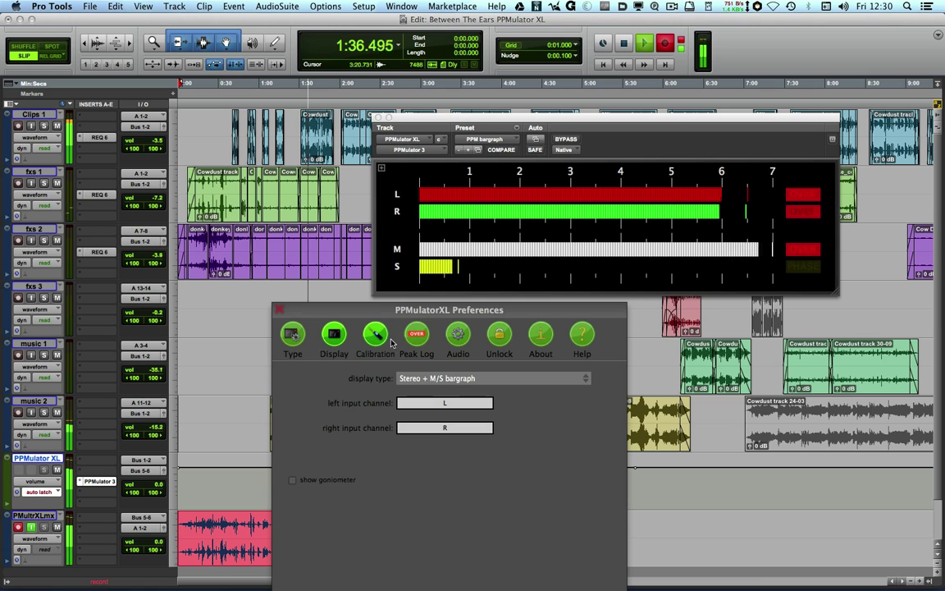
click(493, 378)
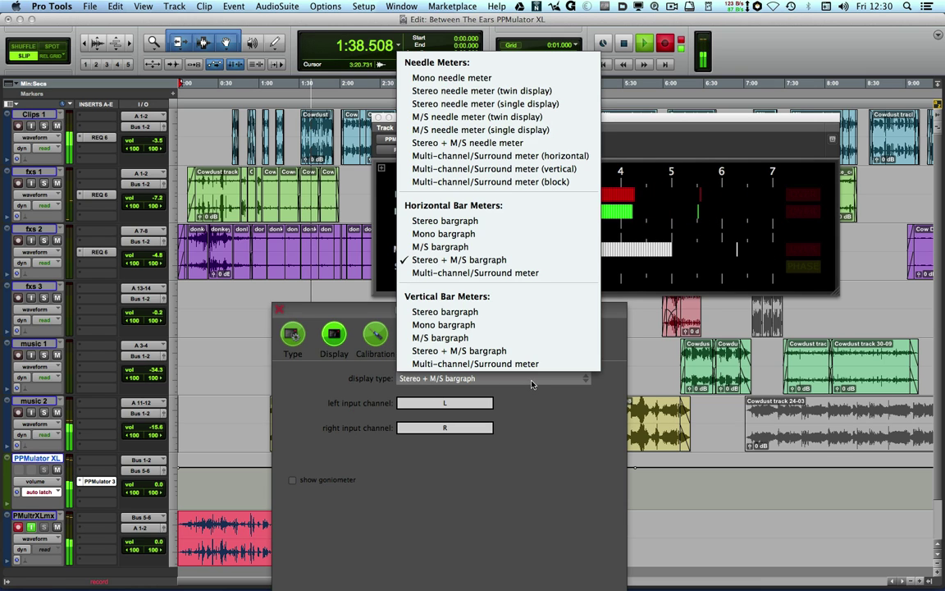
click(491, 145)
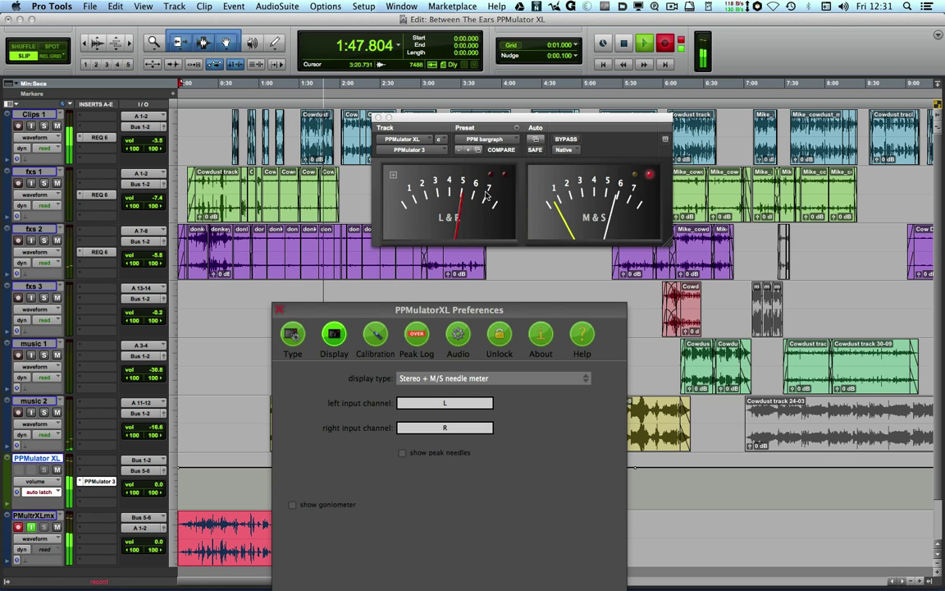
- Switch the display to the vertical Stereo + M/S bargraph, and rearrange and resize the windows to show the whole meter
click(456, 385)
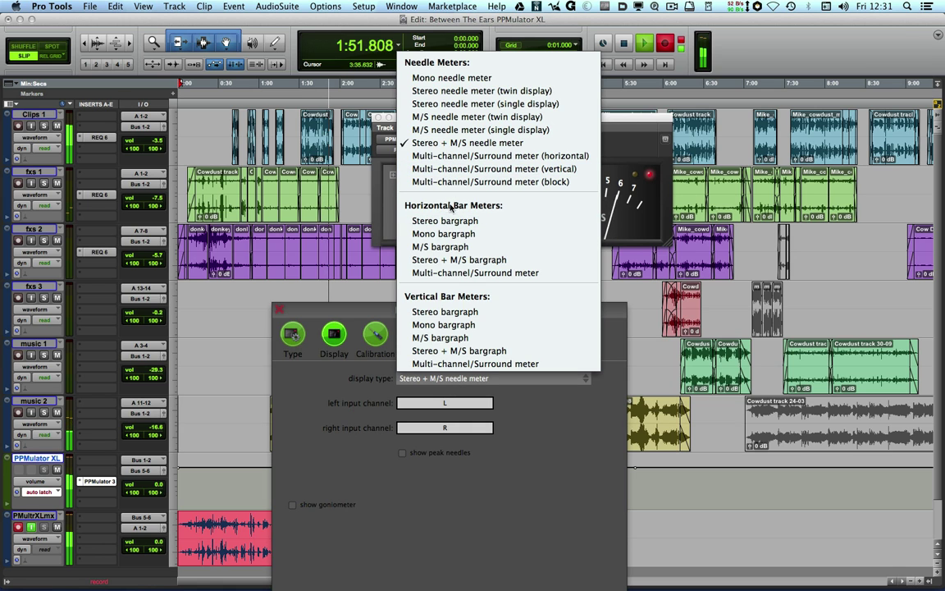
click(448, 350)
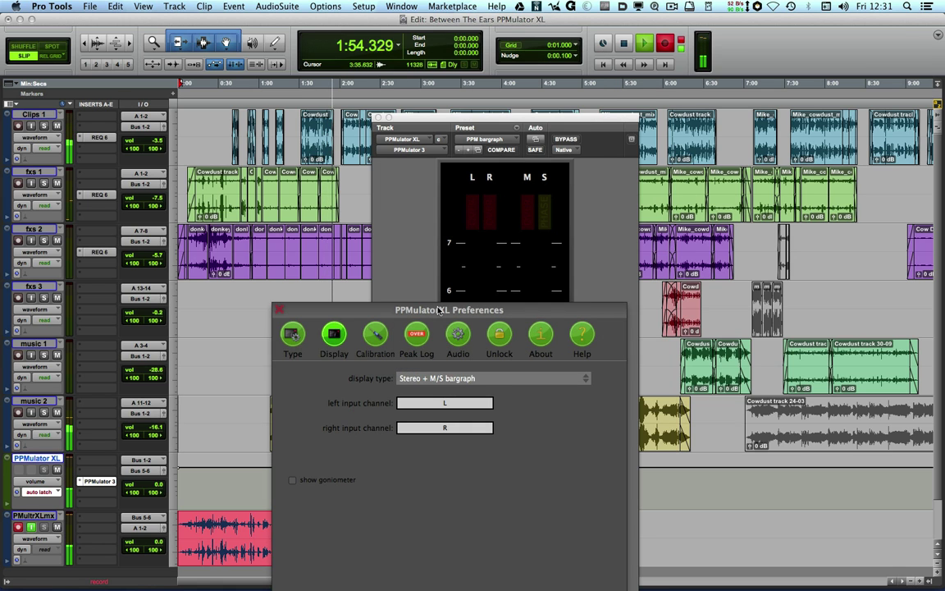
drag(439, 310, 852, 212)
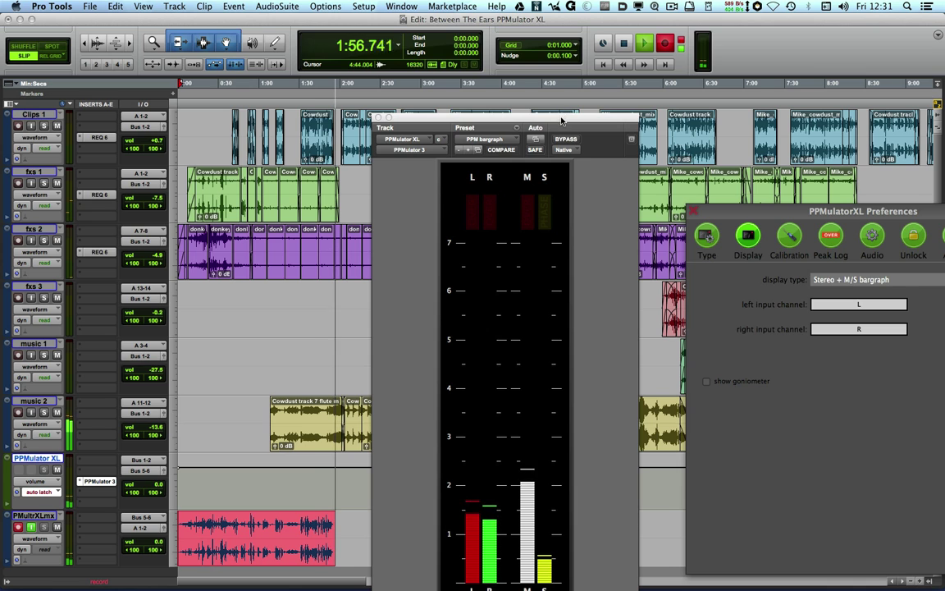
drag(561, 121, 534, 49)
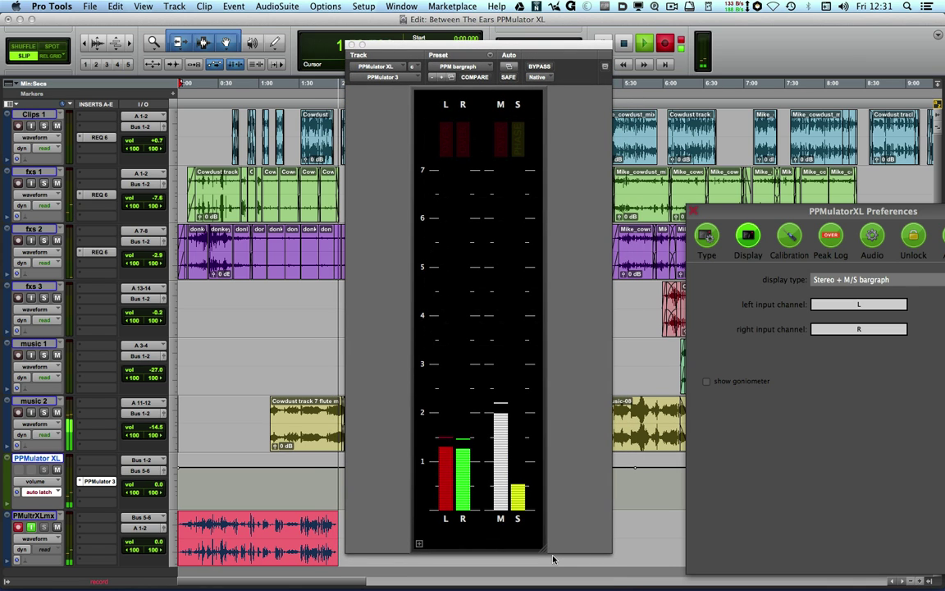
drag(543, 550, 551, 395)
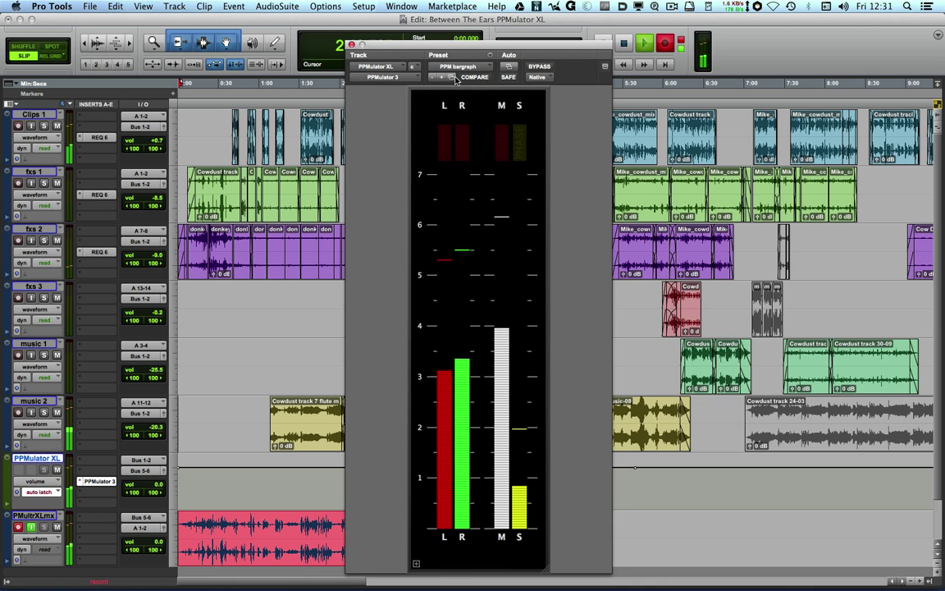
- Reopen the meter's preferences, set the display type to the horizontal Stereo + M/S bargraph and close the preferences
click(416, 565)
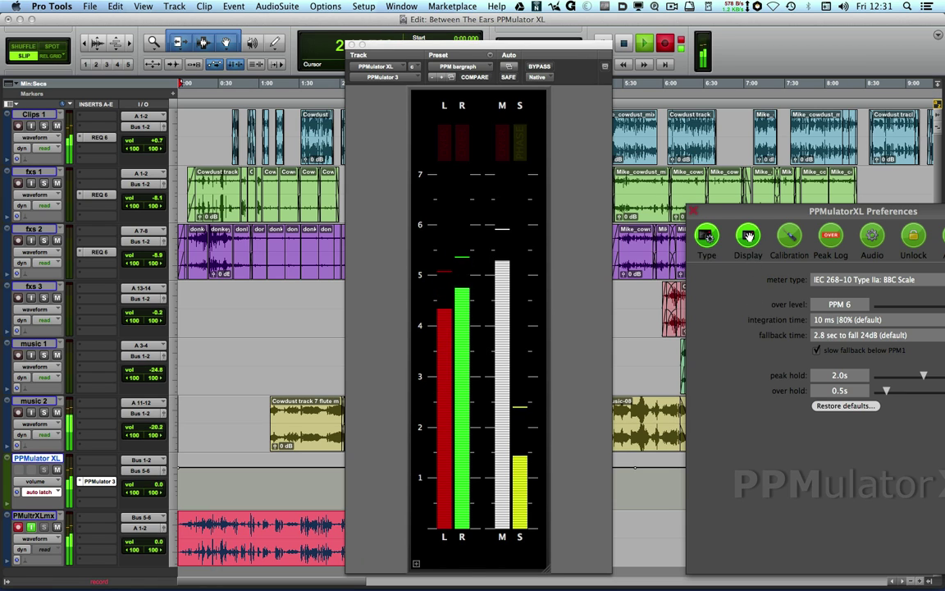
click(748, 236)
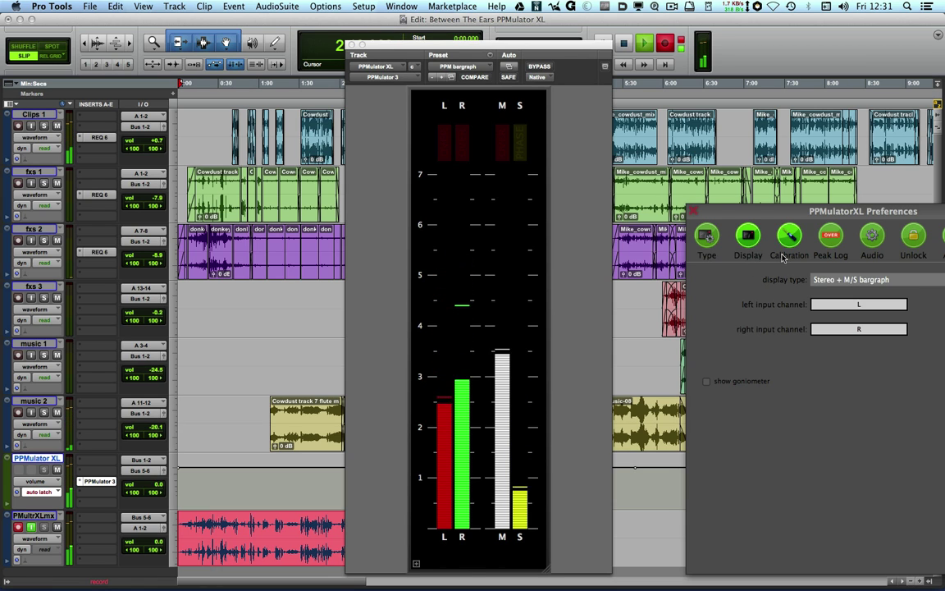
click(845, 279)
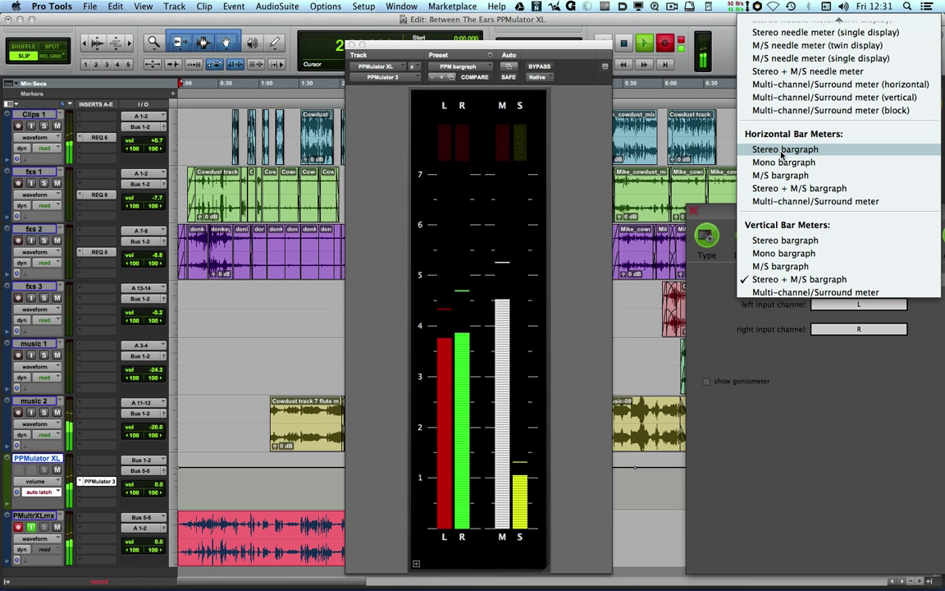
click(781, 191)
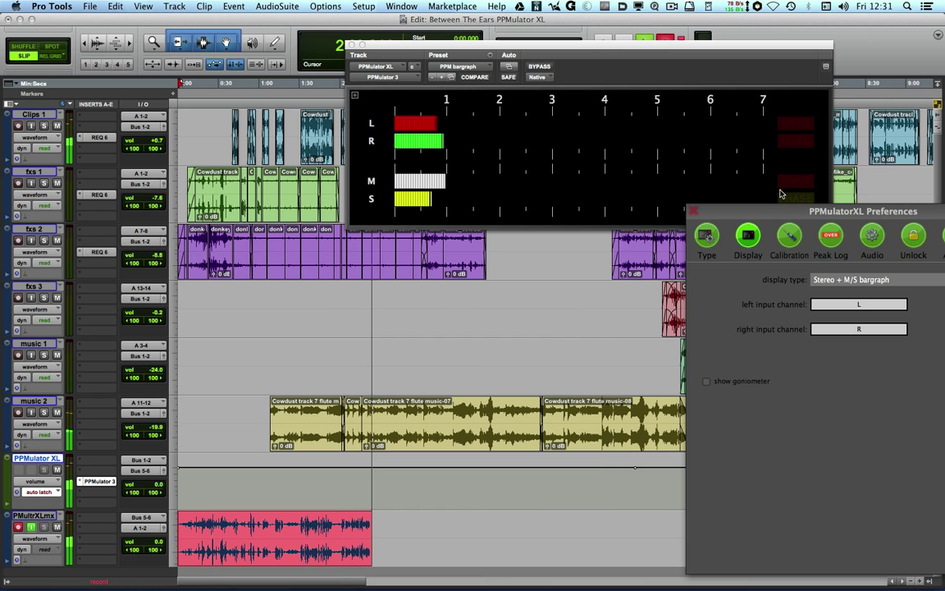
click(695, 213)
- Shrink the horizontal bargraph meter and move its window down, clear of the transport controls
drag(828, 221, 861, 237)
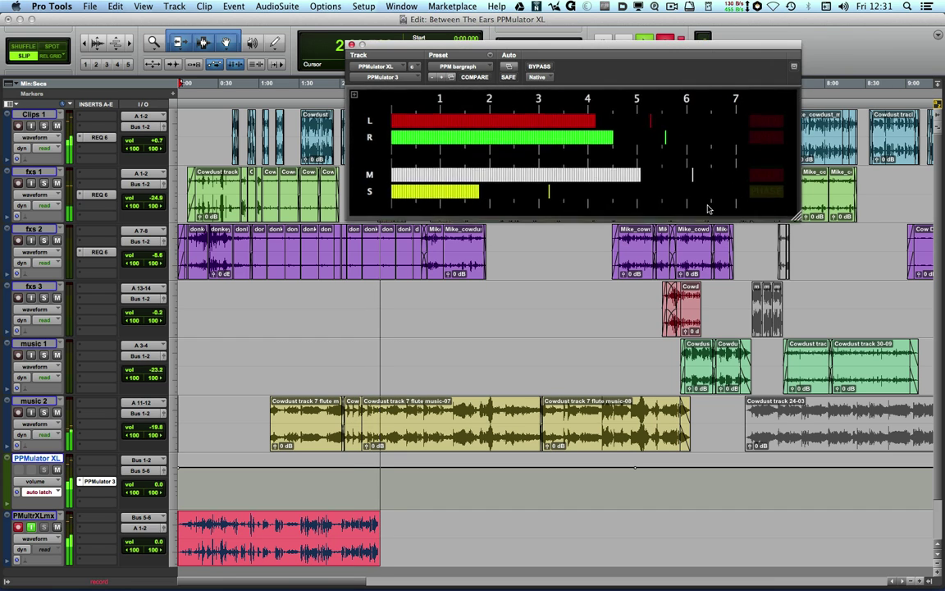
drag(709, 208, 714, 193)
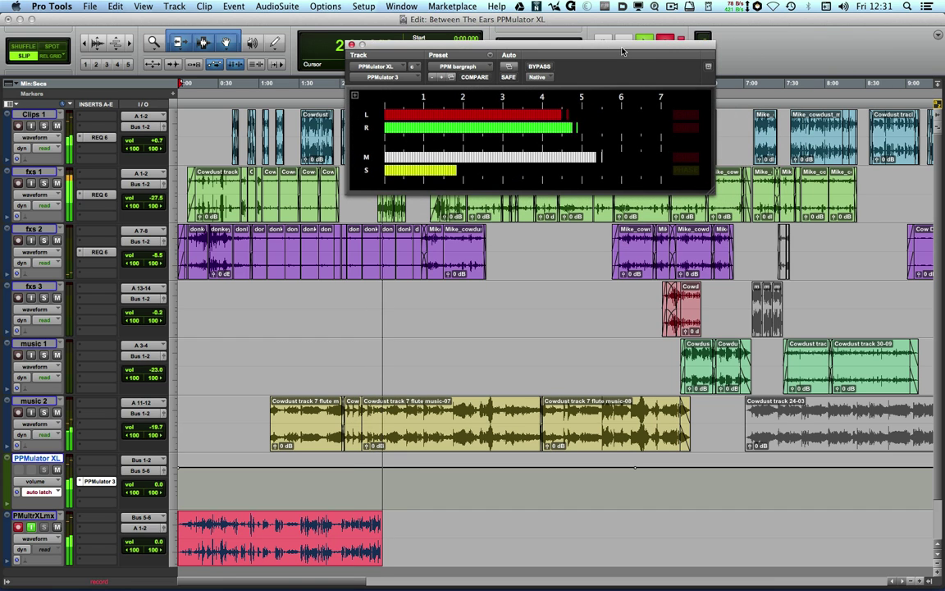
drag(622, 51, 663, 139)
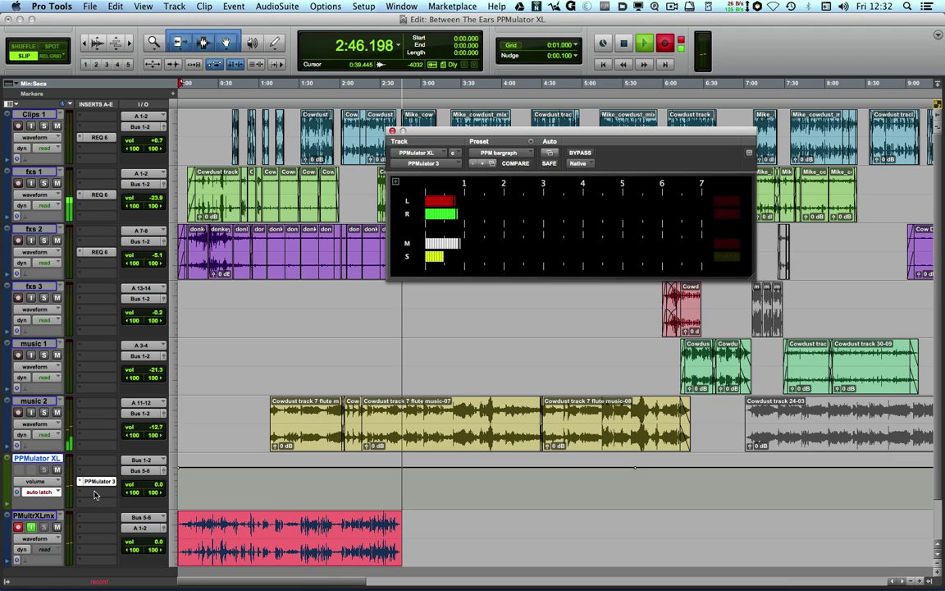
- Stop recording and insert a second PPMulator 3 (stereo) on the PPMulator XL track, placing its window beneath the first meter
key(space)
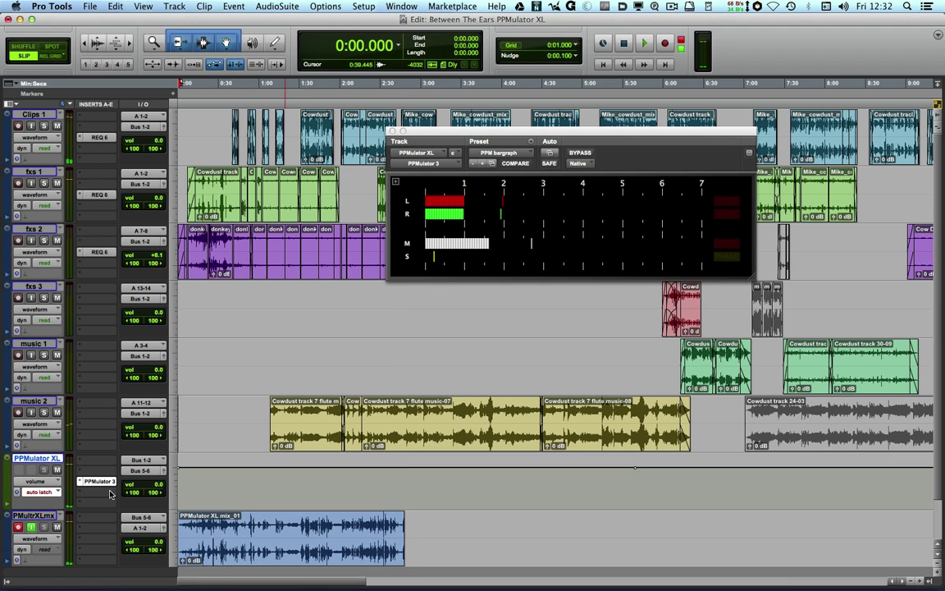
click(101, 496)
mouse_move(135, 558)
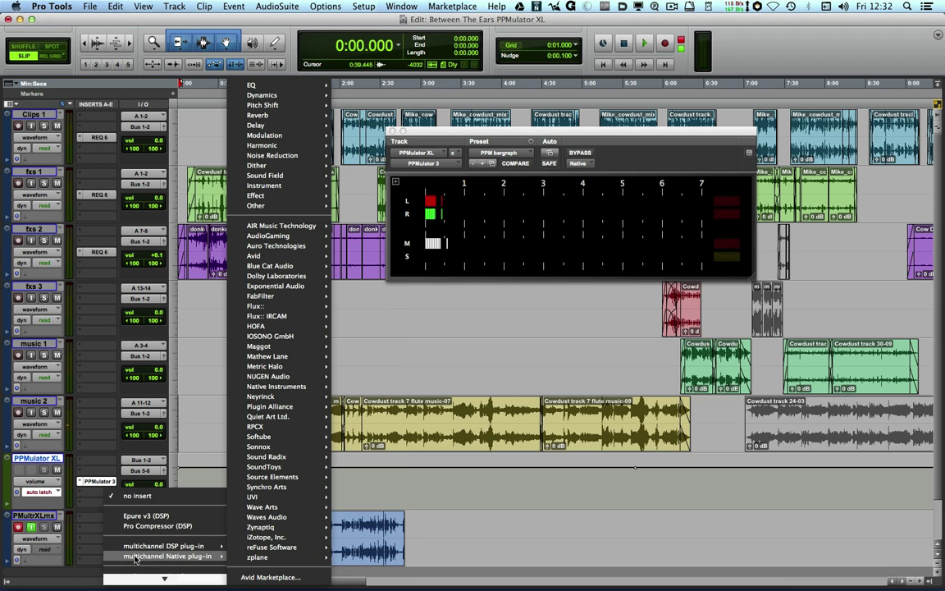
mouse_move(251, 559)
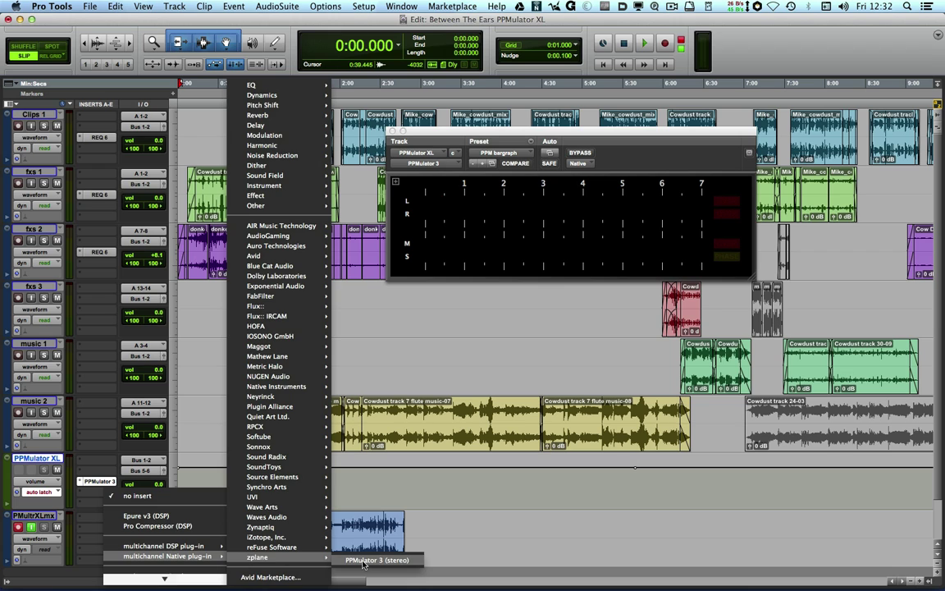
click(365, 560)
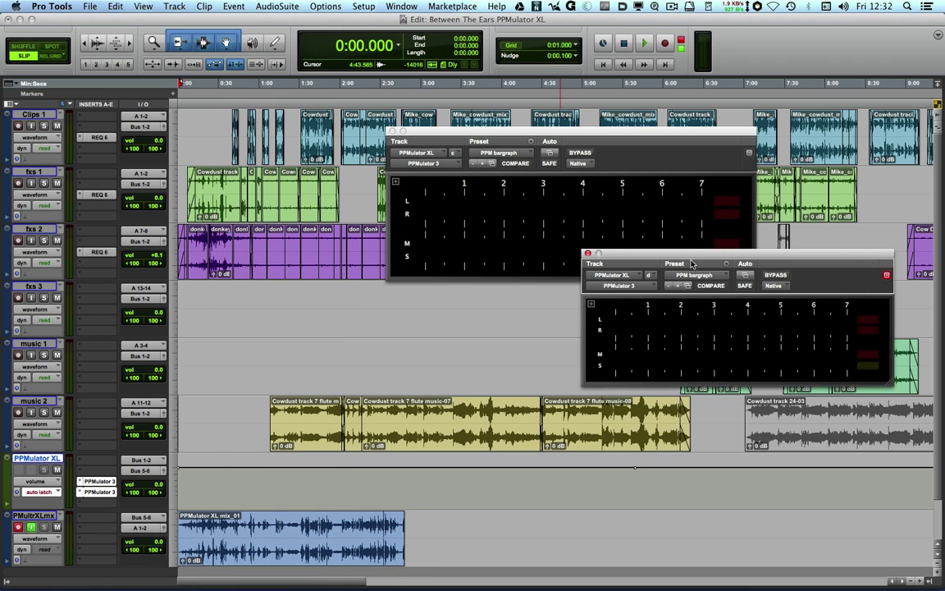
drag(690, 258, 508, 293)
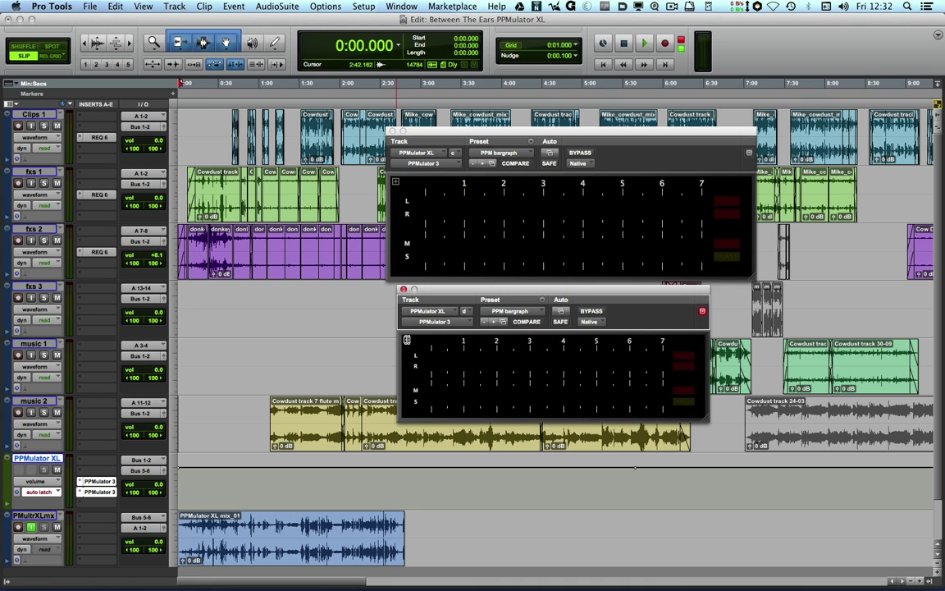
- Set the second meter's type to EBU R 128: Loudness, close its preferences and enlarge the meter to match the first one's edge
click(406, 341)
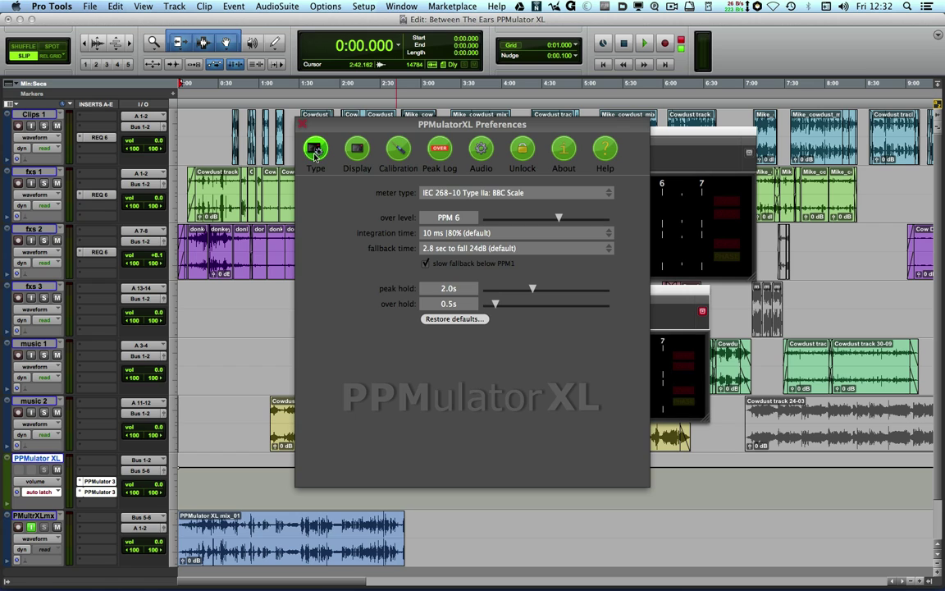
click(487, 192)
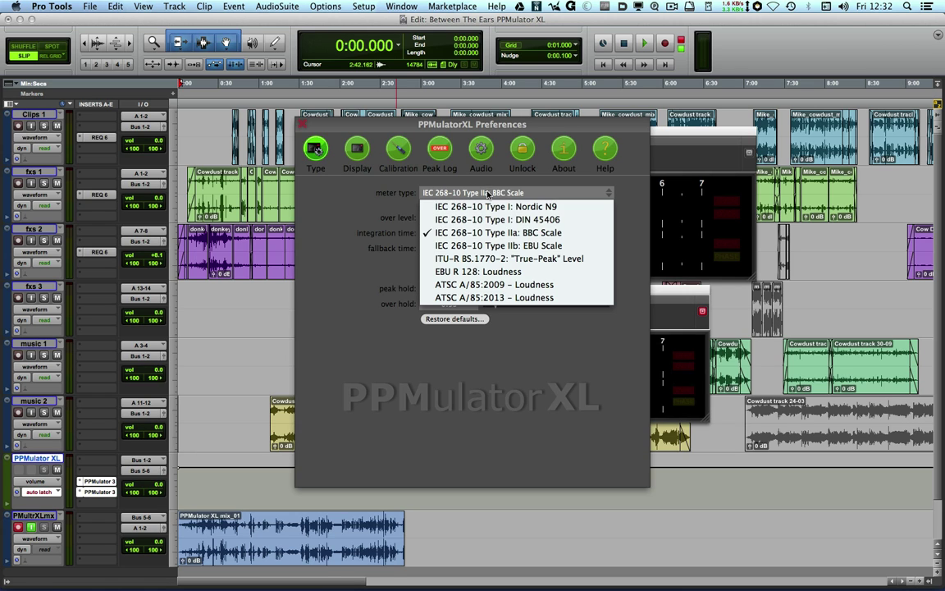
click(490, 272)
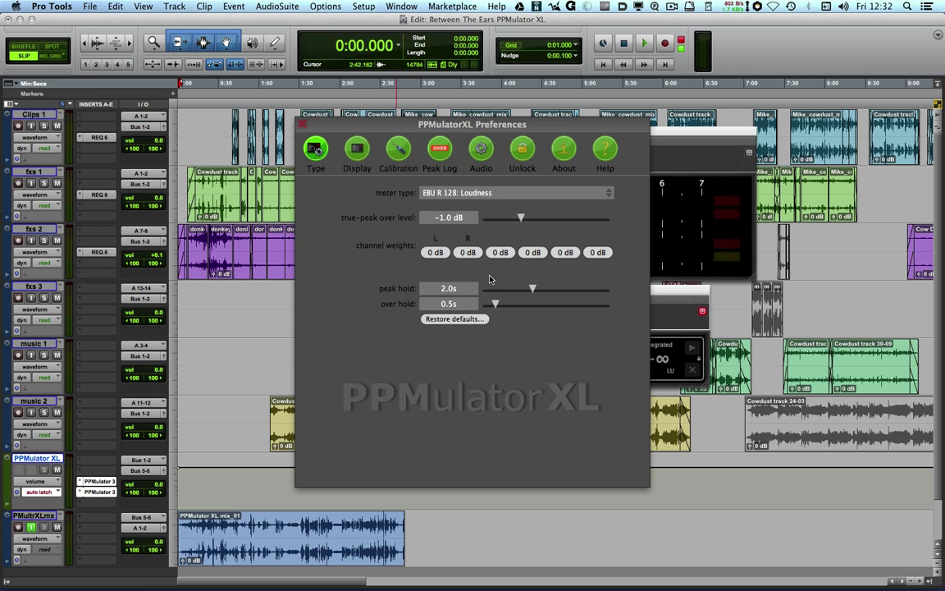
click(303, 126)
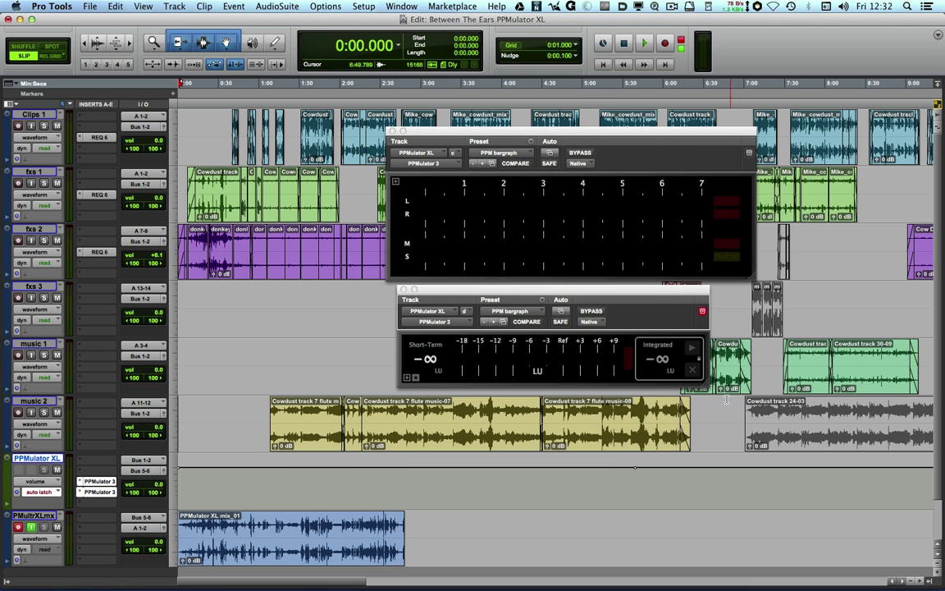
drag(704, 384, 747, 398)
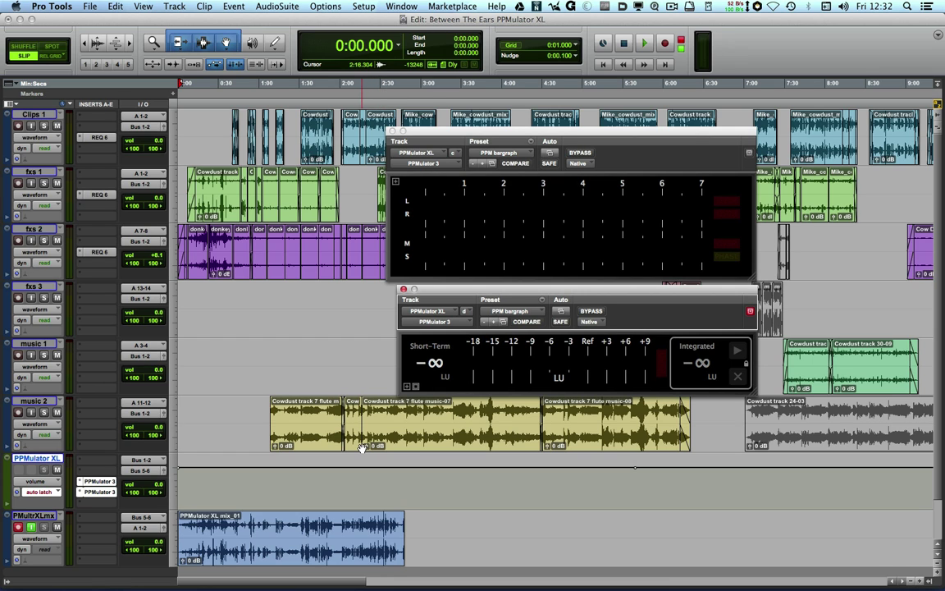
- Start recording the mix from the beginning and switch the EBU R 128 loudness meter's unit from LU to LUFS
key(super+space)
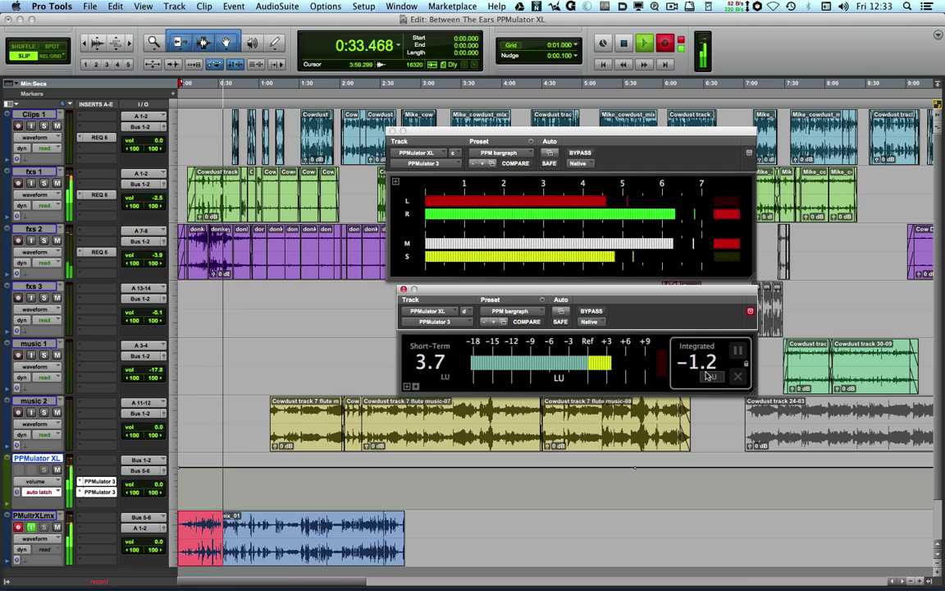
click(709, 368)
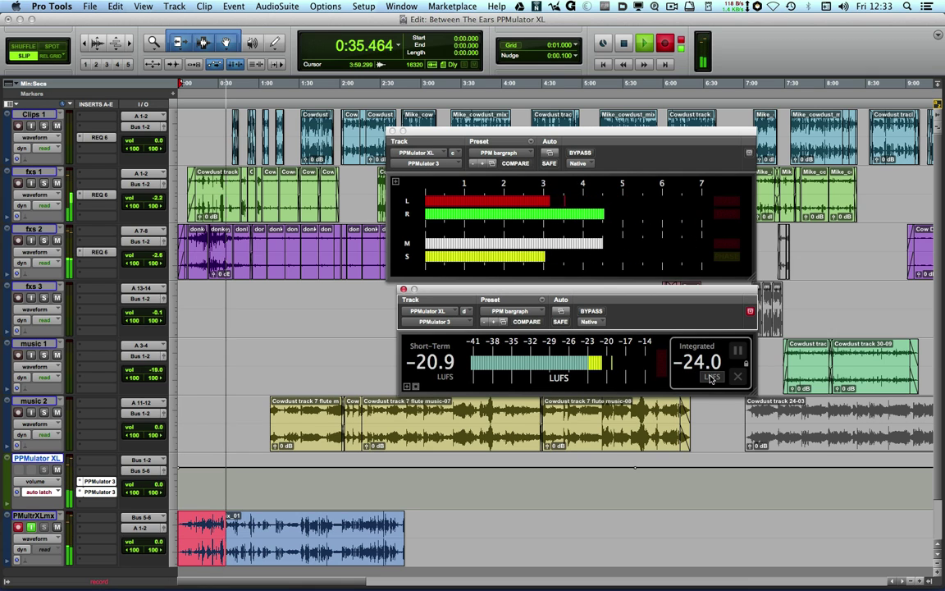
click(707, 360)
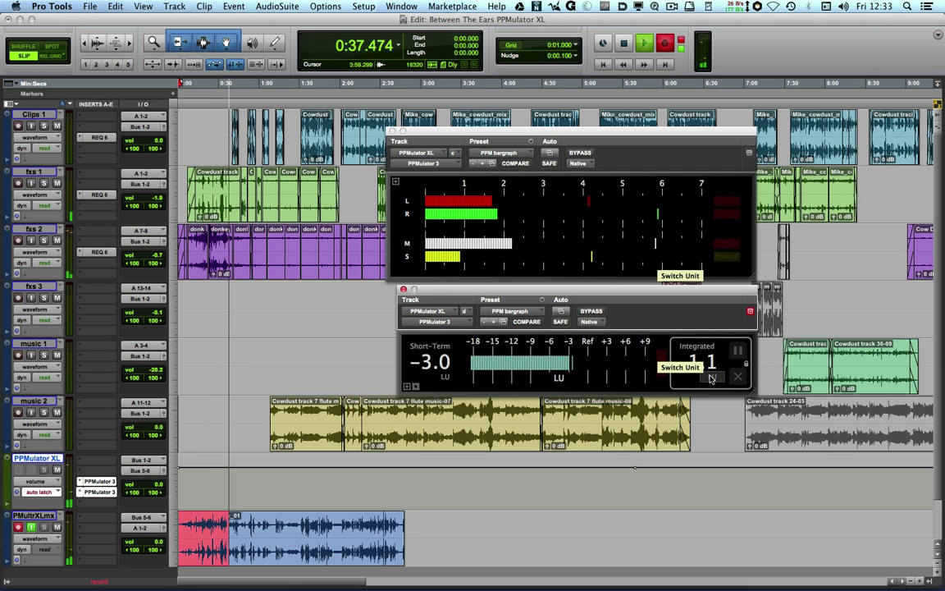
click(713, 377)
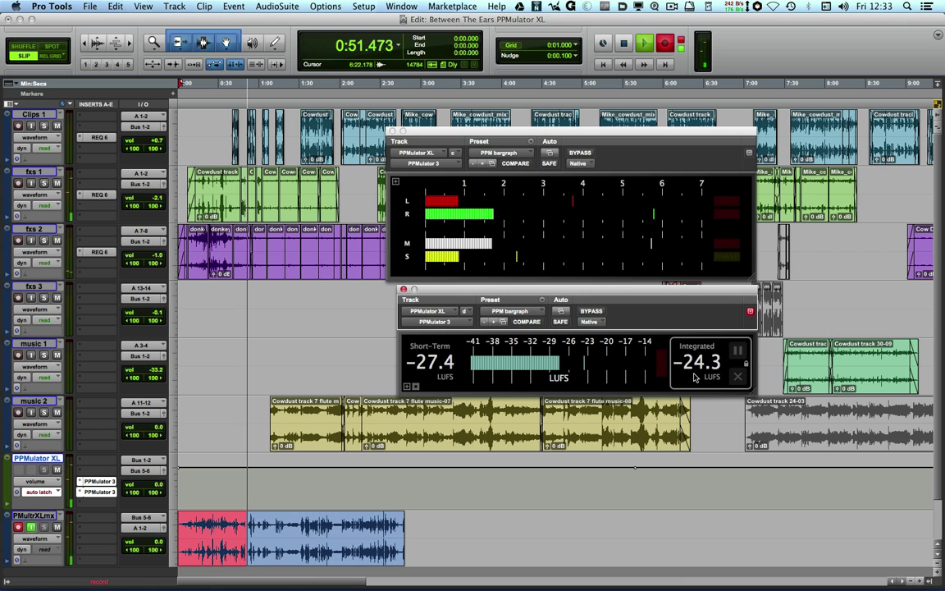
- View the loudness meter's integrated loudness, loudness range and maximum true peak figures, and return it to the short-term bargraph display
click(415, 386)
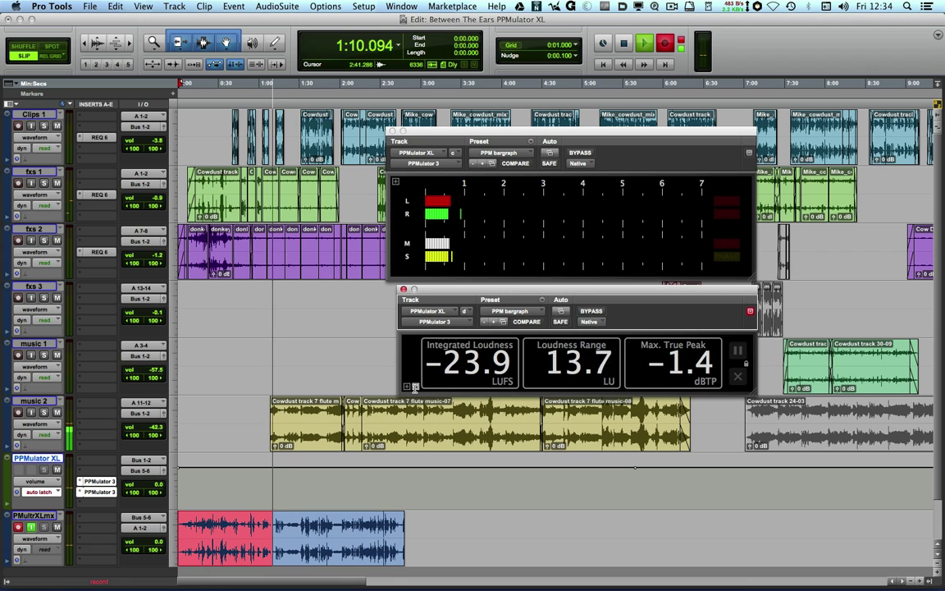
click(416, 387)
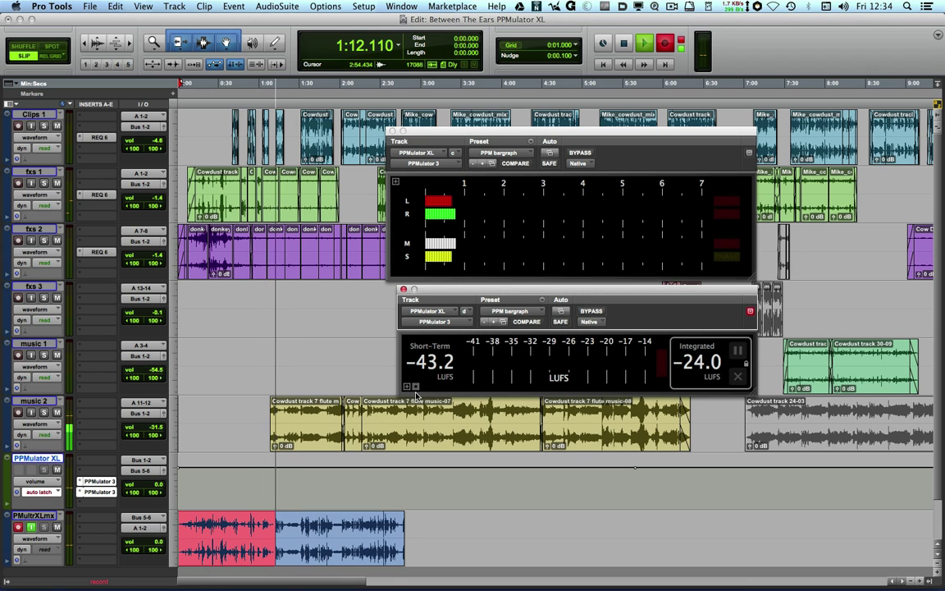
click(416, 387)
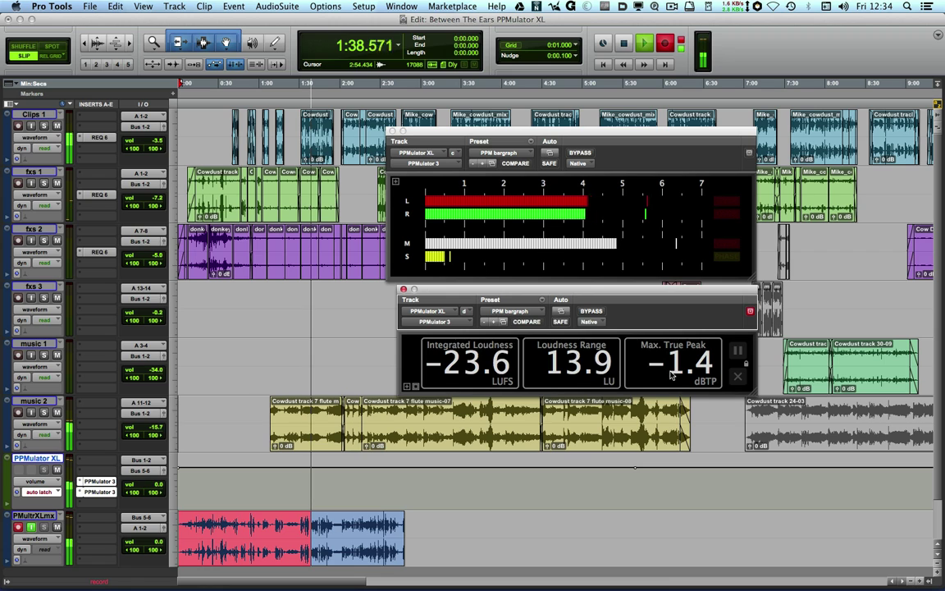
click(413, 385)
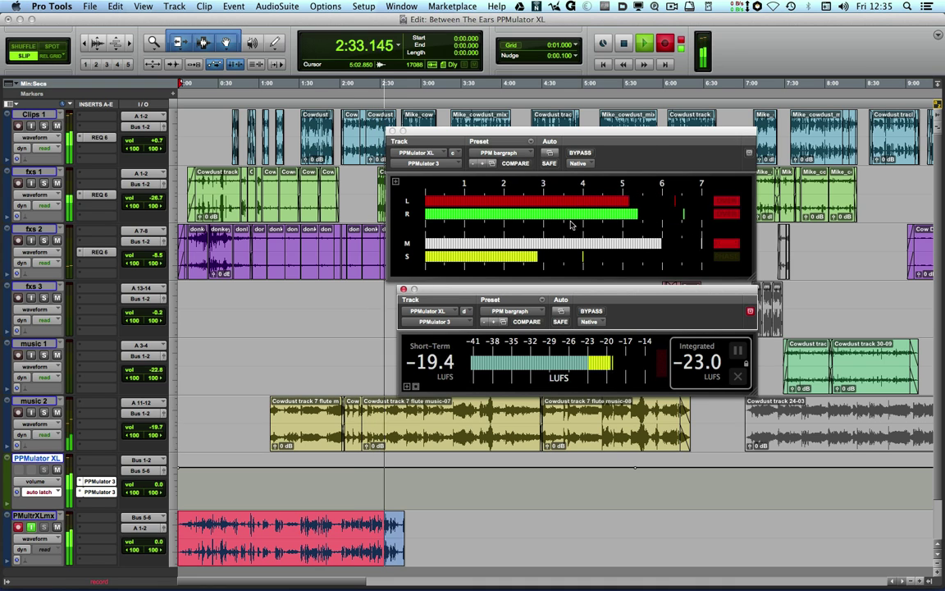
- Open the PPM bargraph's preferences and examine its available meter types and the Peak Log options
click(395, 182)
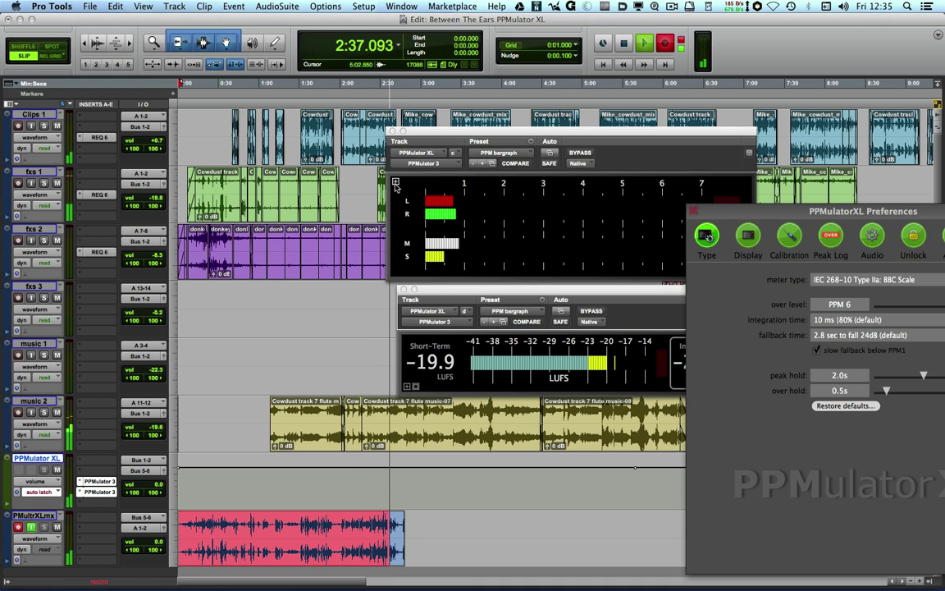
drag(712, 171, 542, 174)
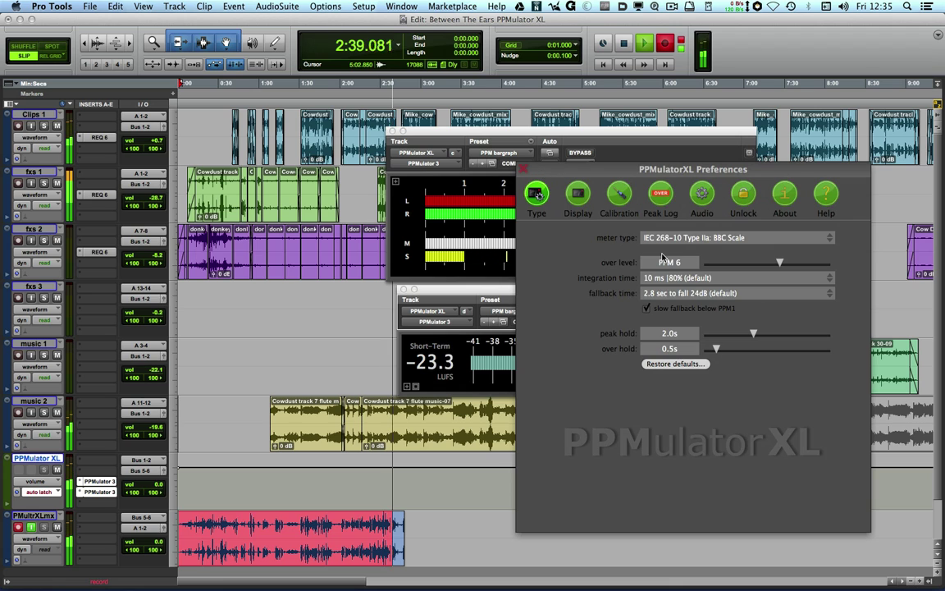
click(692, 237)
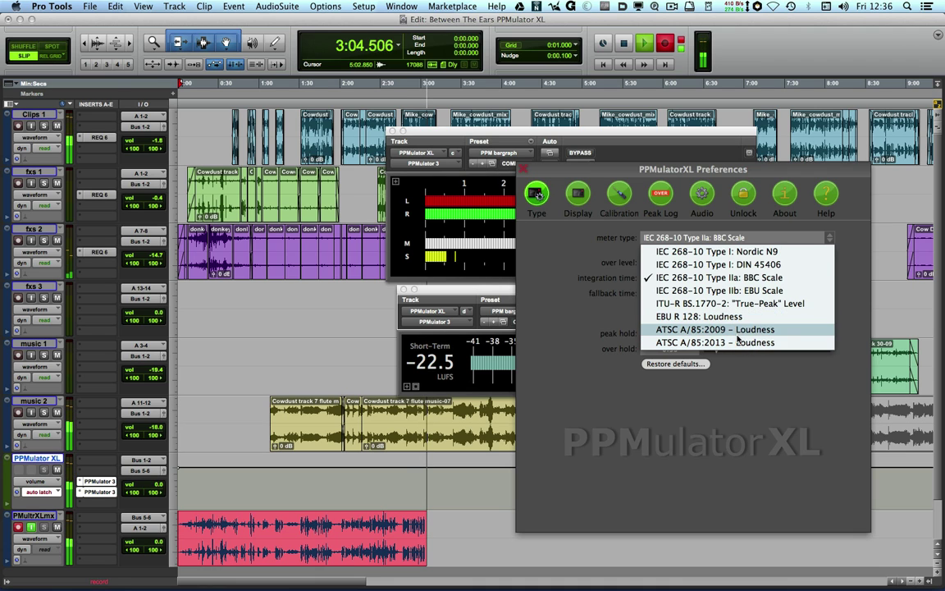
click(568, 318)
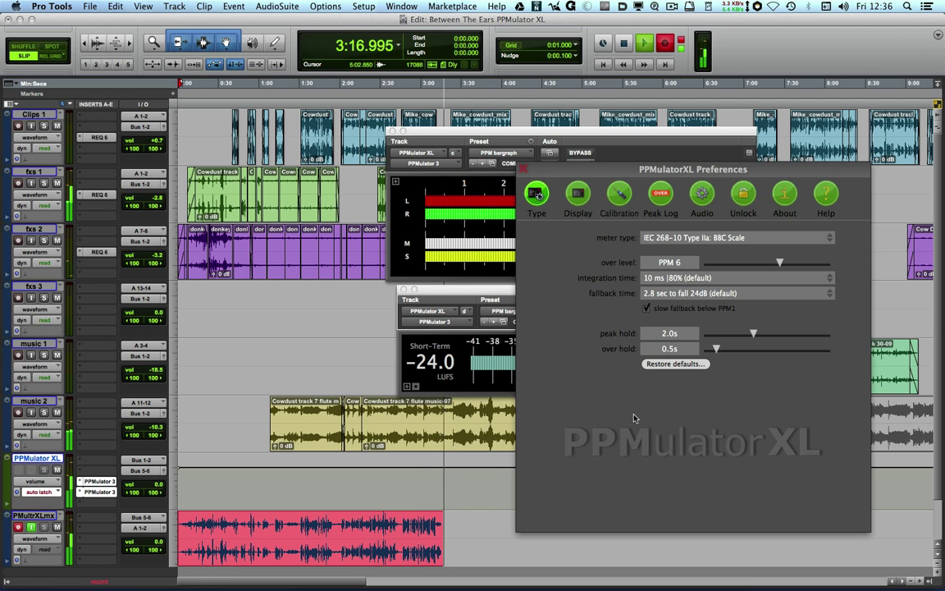
click(663, 196)
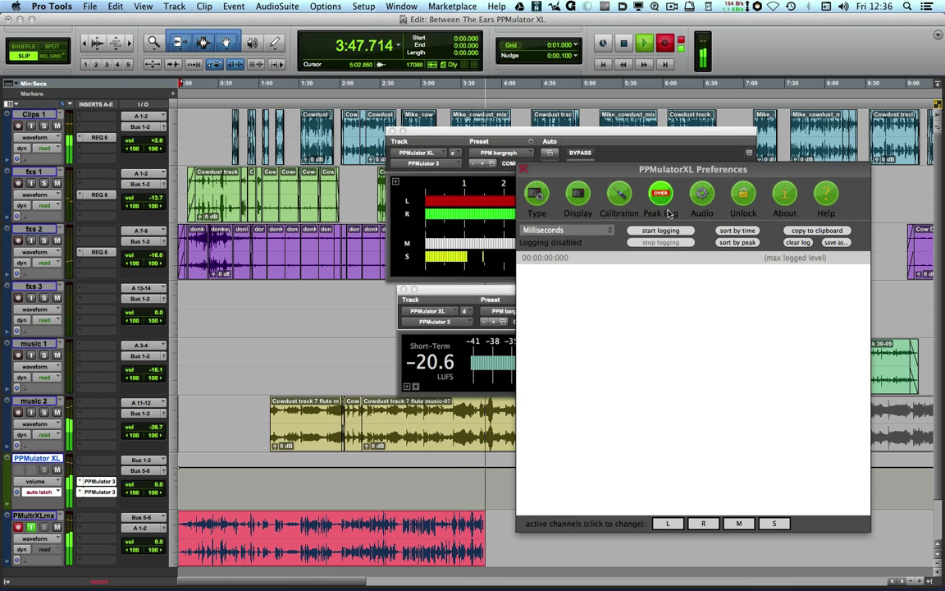
- Try the M6: (L + R) – 6dB mono trim setting in the bargraph's calibration preferences and restore M3: (L + R) – 3dB
click(620, 194)
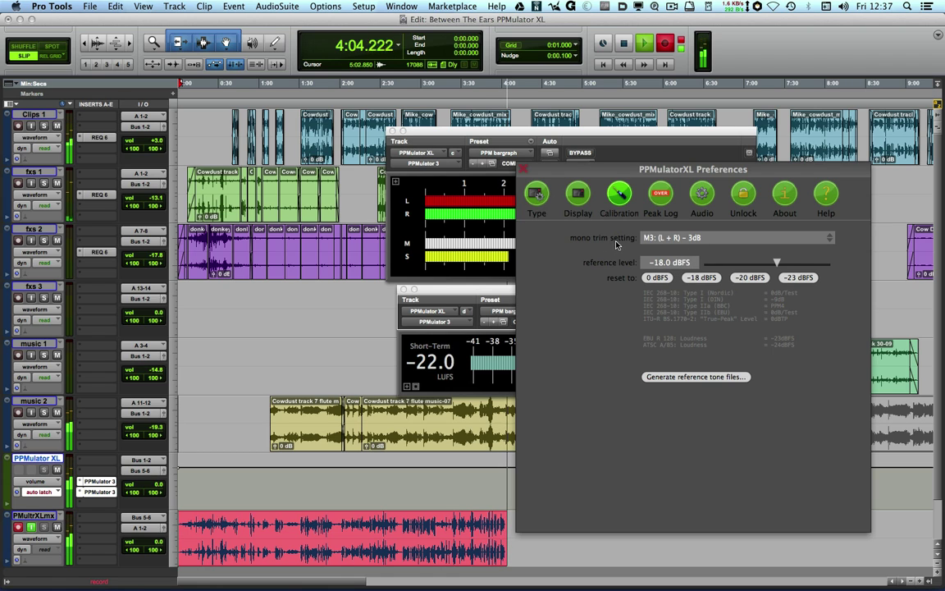
click(830, 239)
click(738, 169)
drag(739, 169, 838, 189)
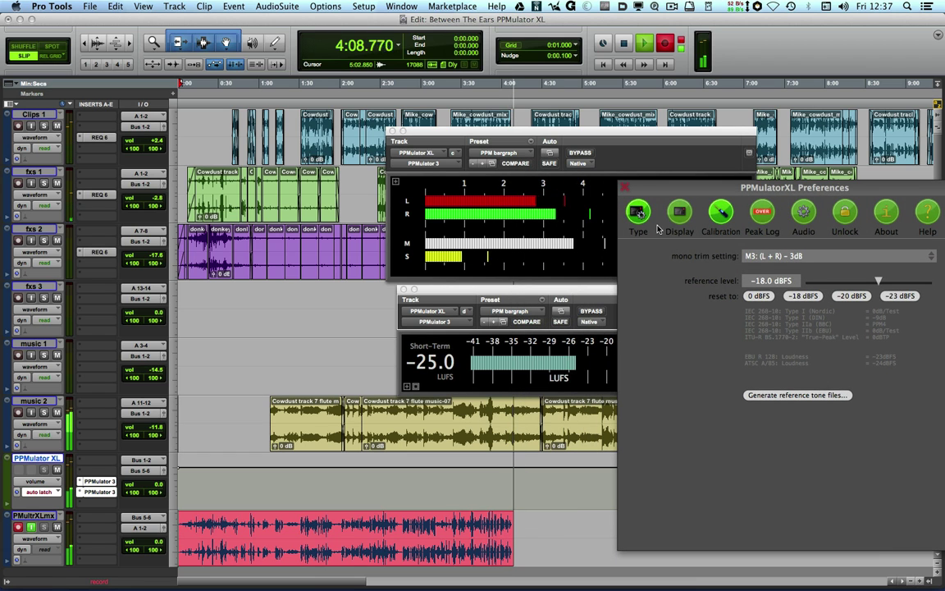
click(792, 256)
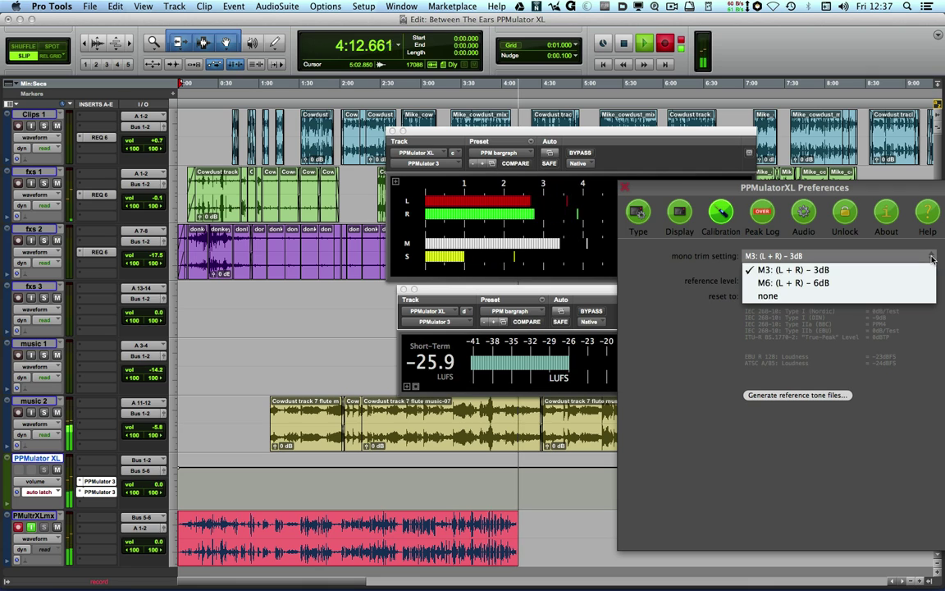
click(810, 284)
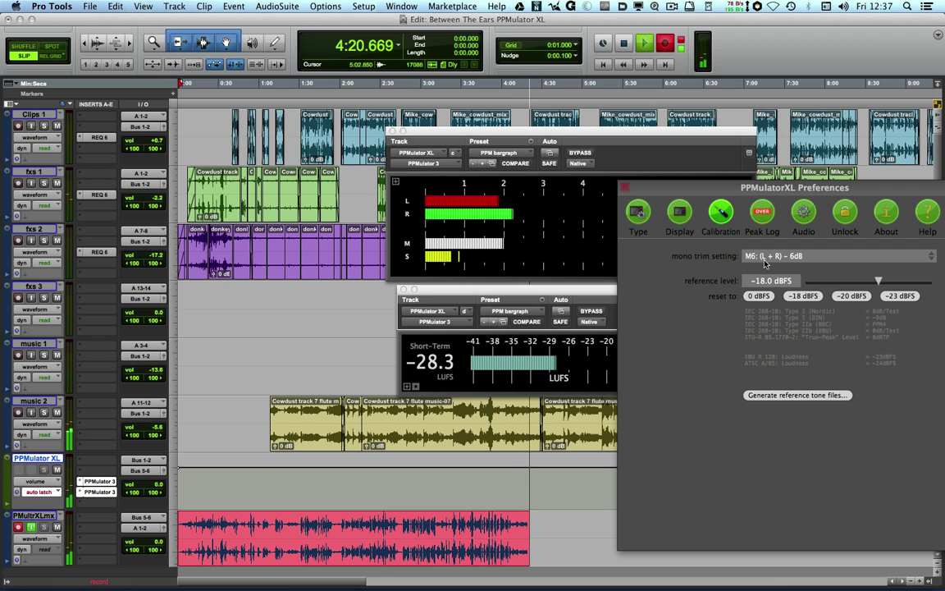
click(928, 256)
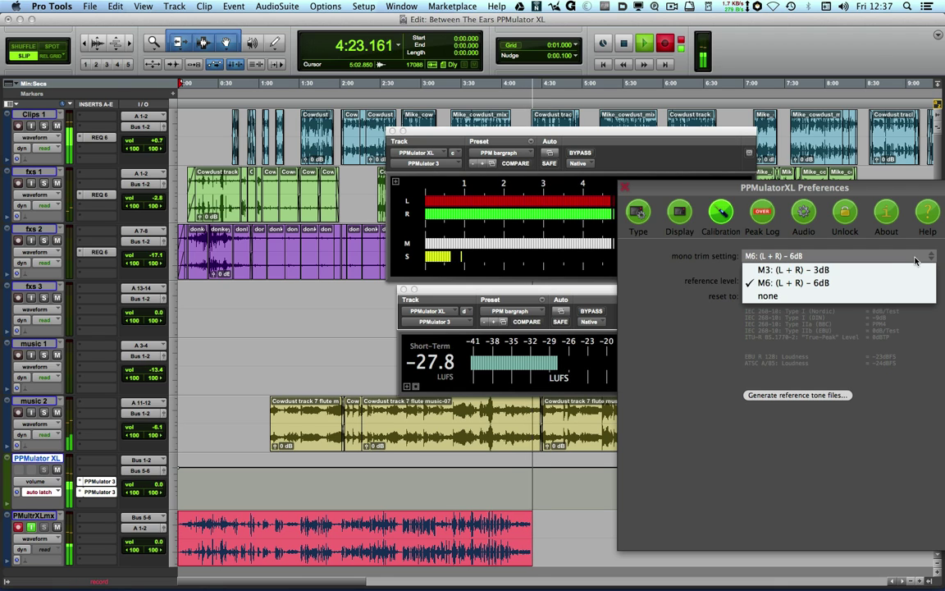
click(832, 269)
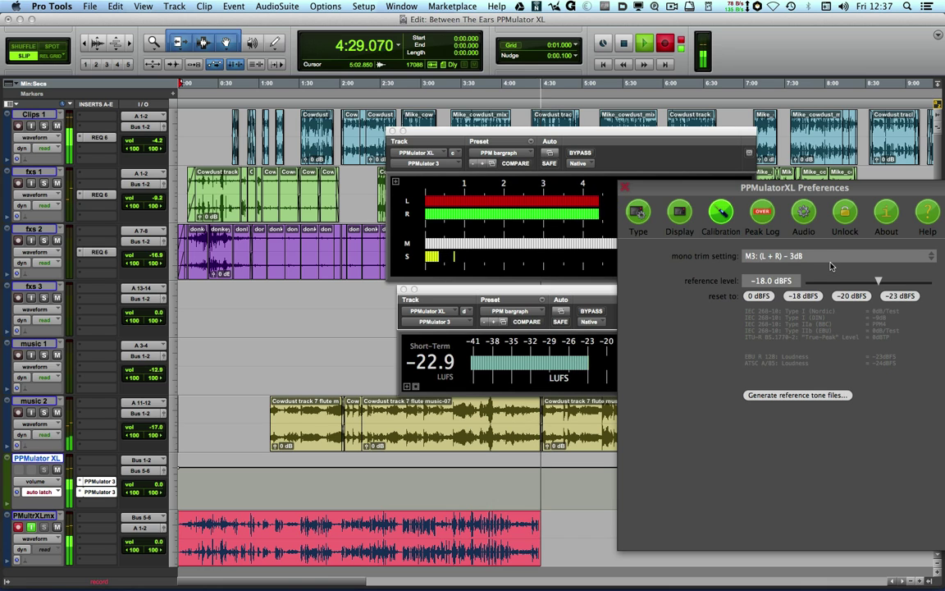
- Check the PPM bargraph's display type and input channel settings and close its preferences
drag(737, 187, 614, 167)
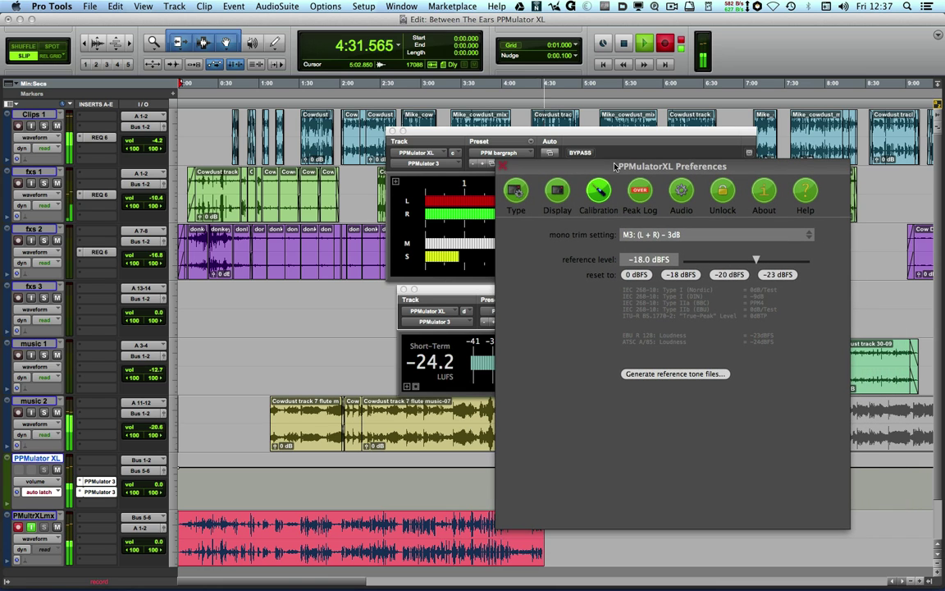
click(557, 192)
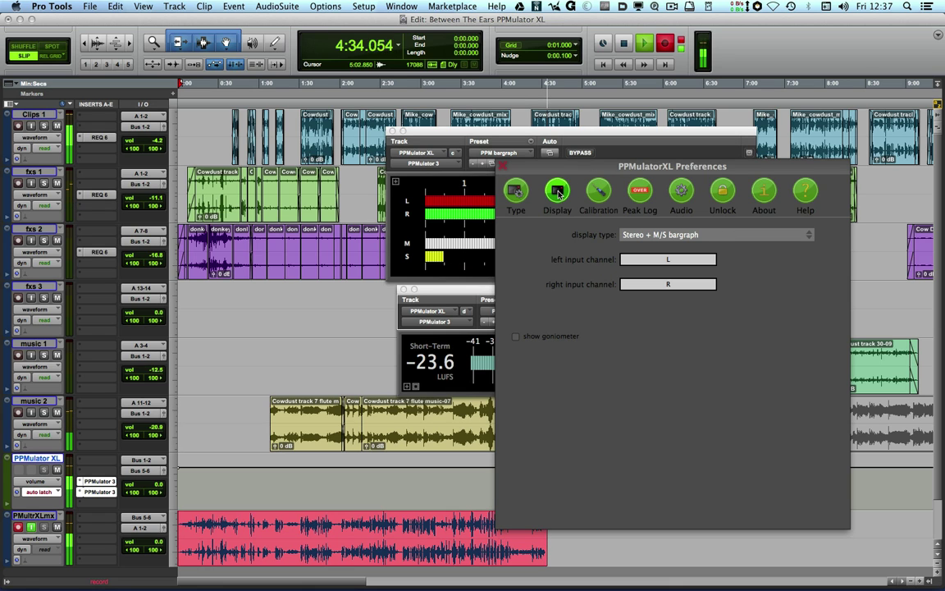
click(500, 167)
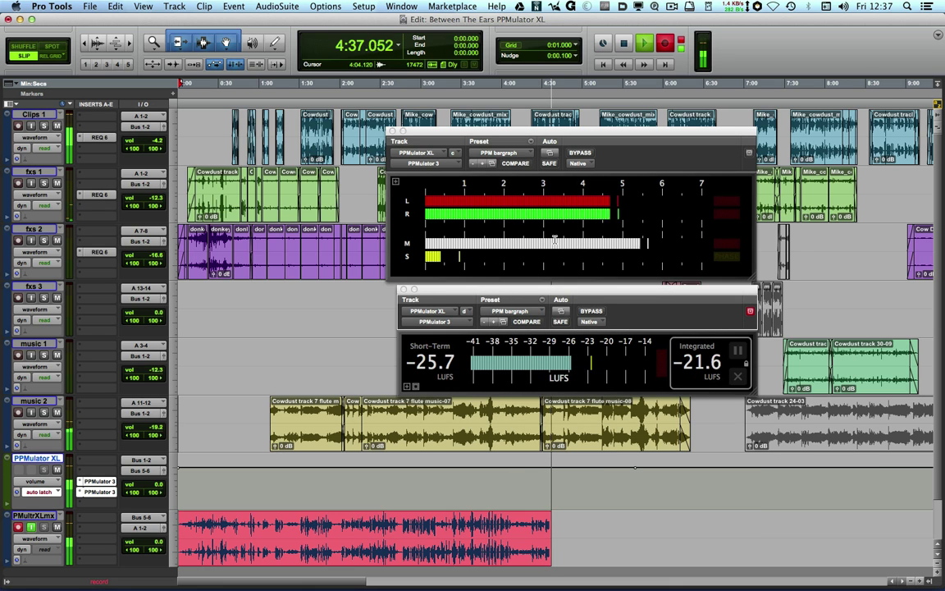